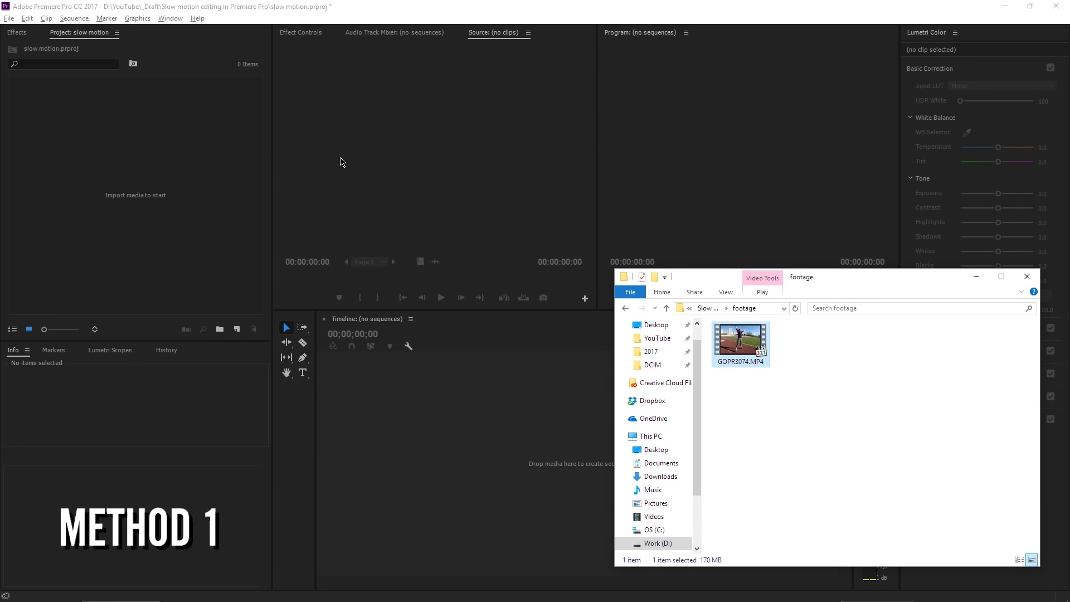
Import GOPR3074.MP4 and create a new DSLR 1080p24 (23.976 fps) sequence
left_click_drag(738, 344, 134, 215)
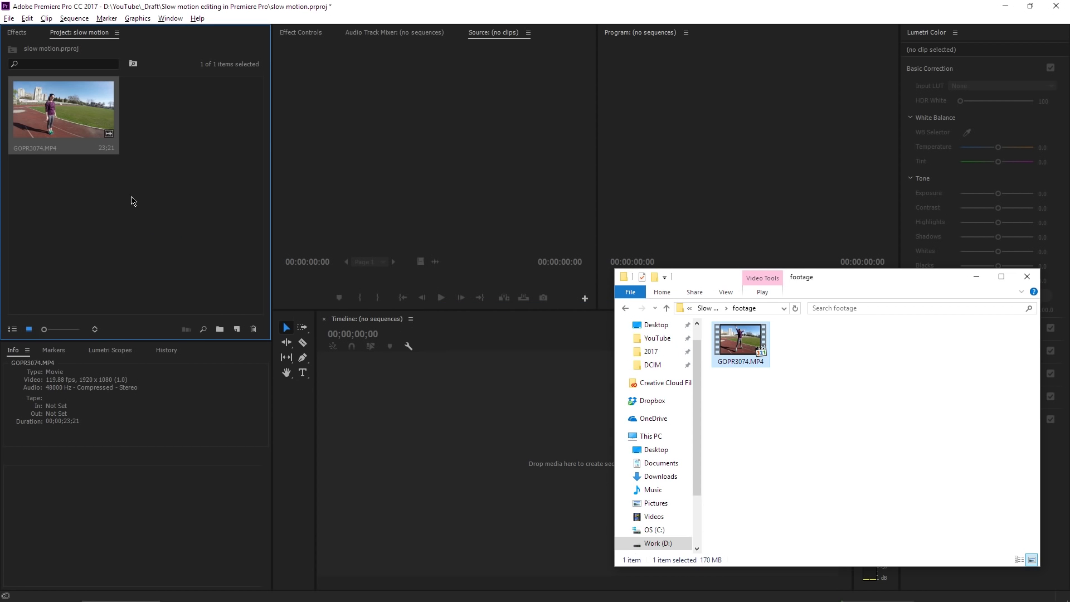
left_click(132, 199)
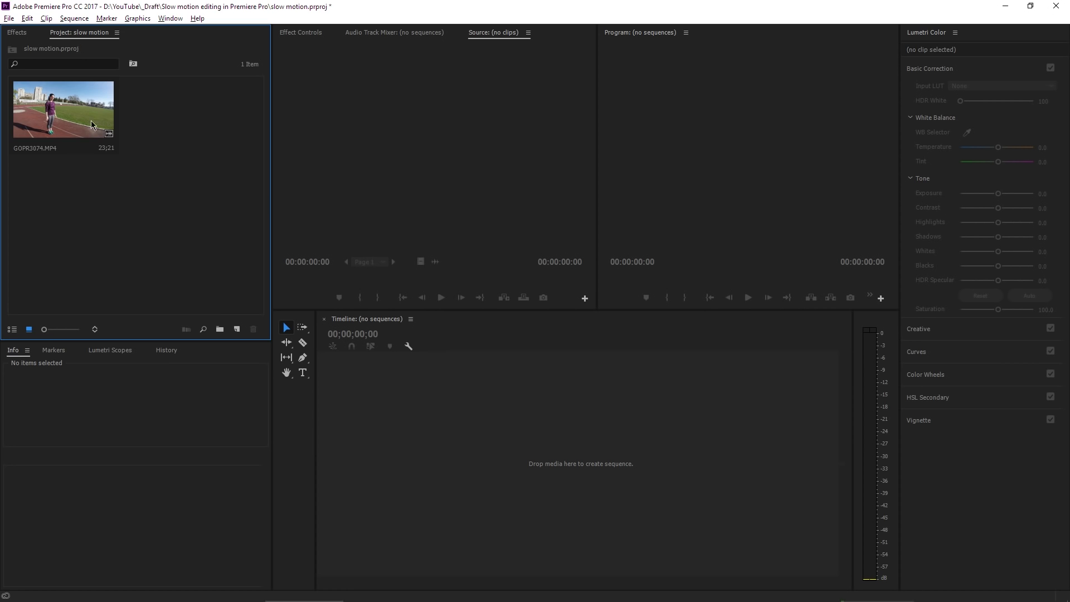
left_click(75, 106)
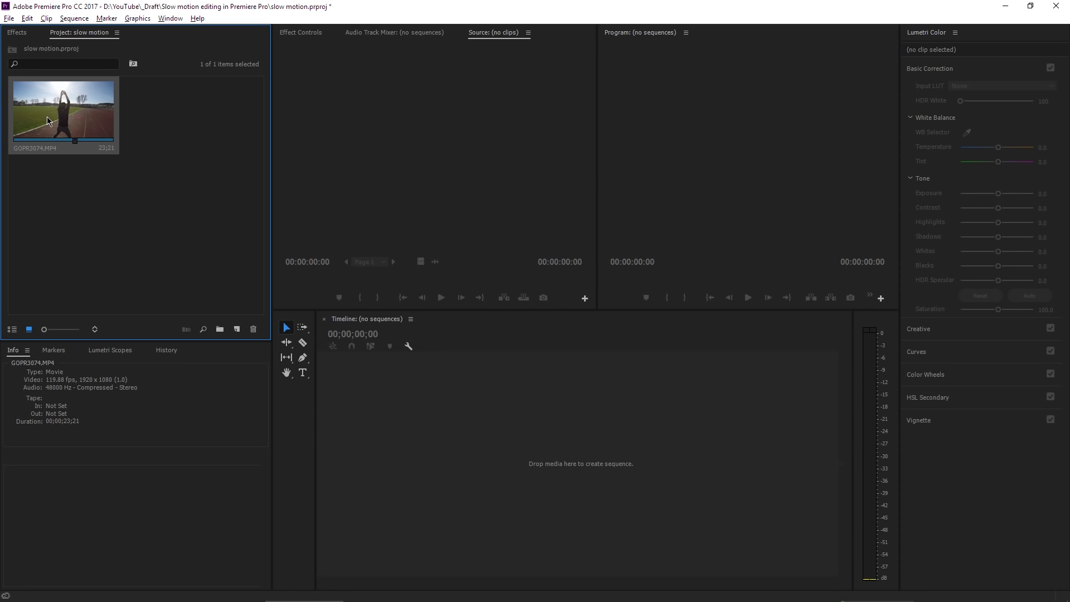
left_click(237, 329)
left_click(244, 346)
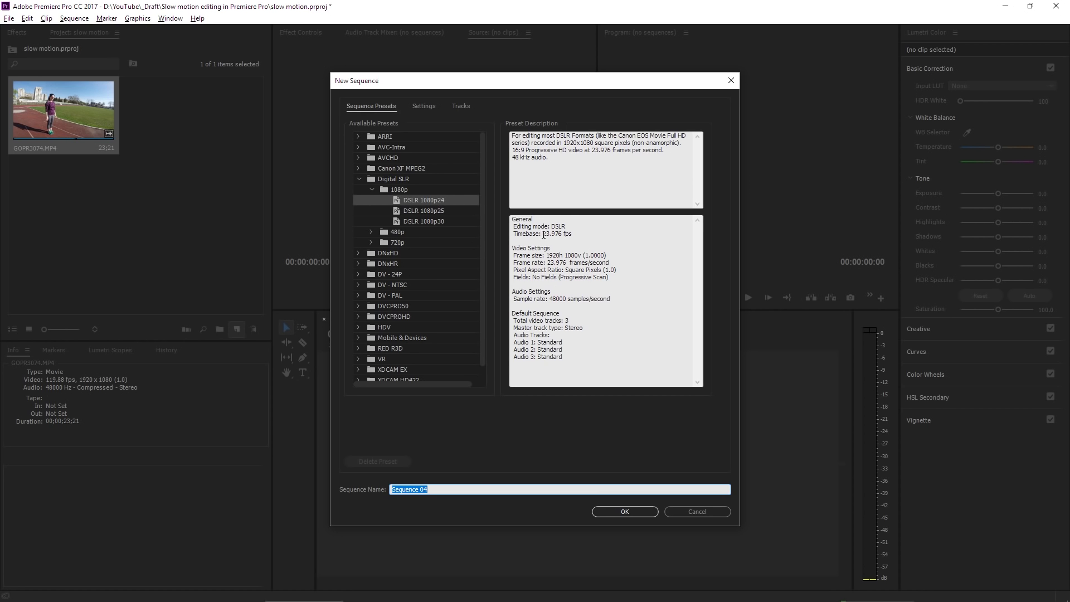
left_click_drag(543, 235, 562, 237)
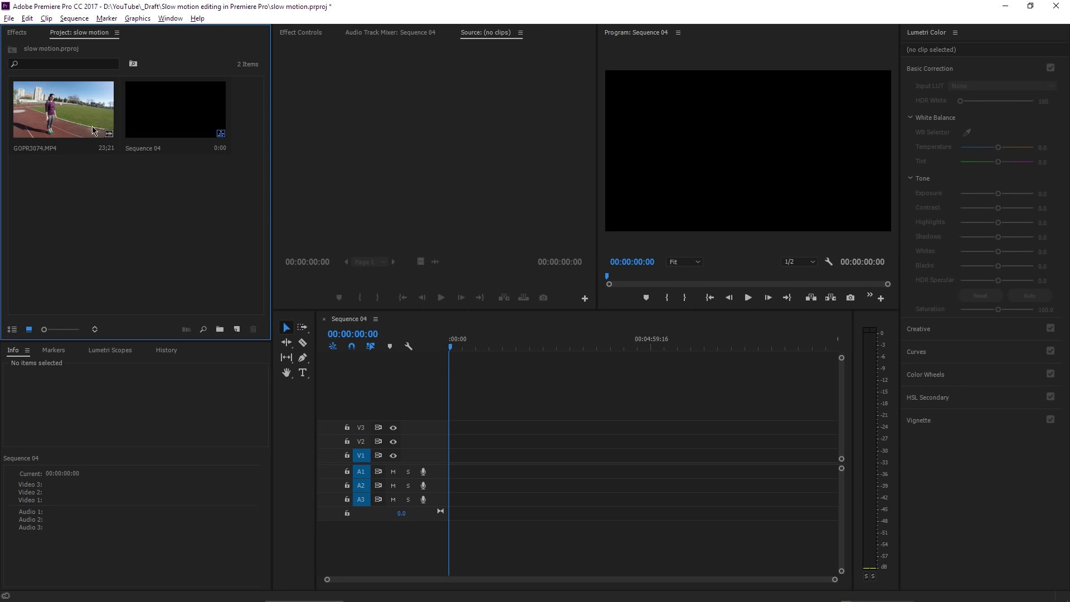
Place GOPR3074.MP4 at the start of Sequence 04's V1 track and play it back
left_click(197, 105)
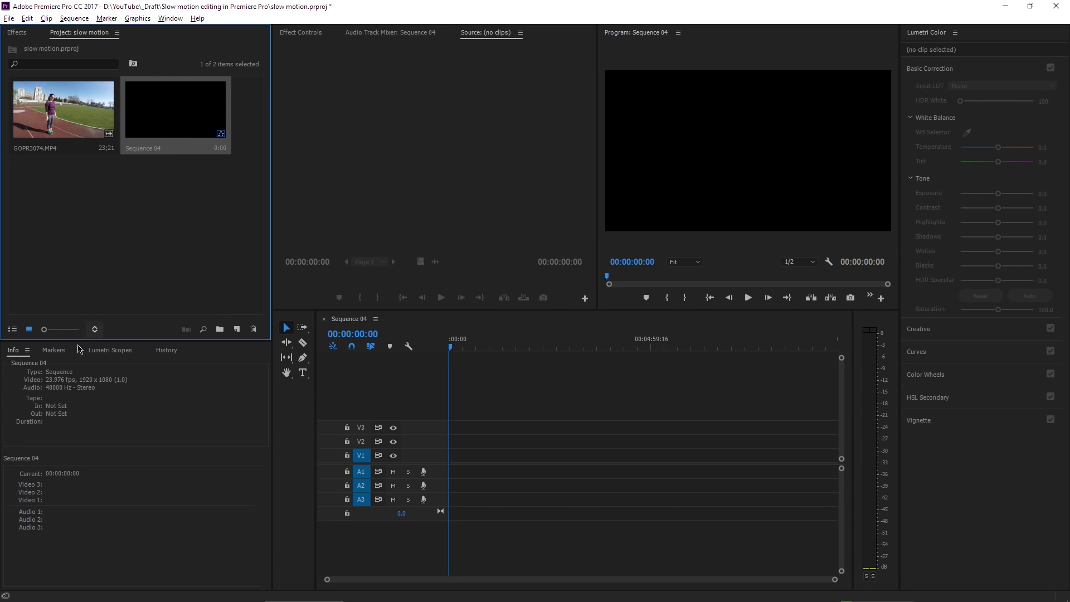
left_click(68, 129)
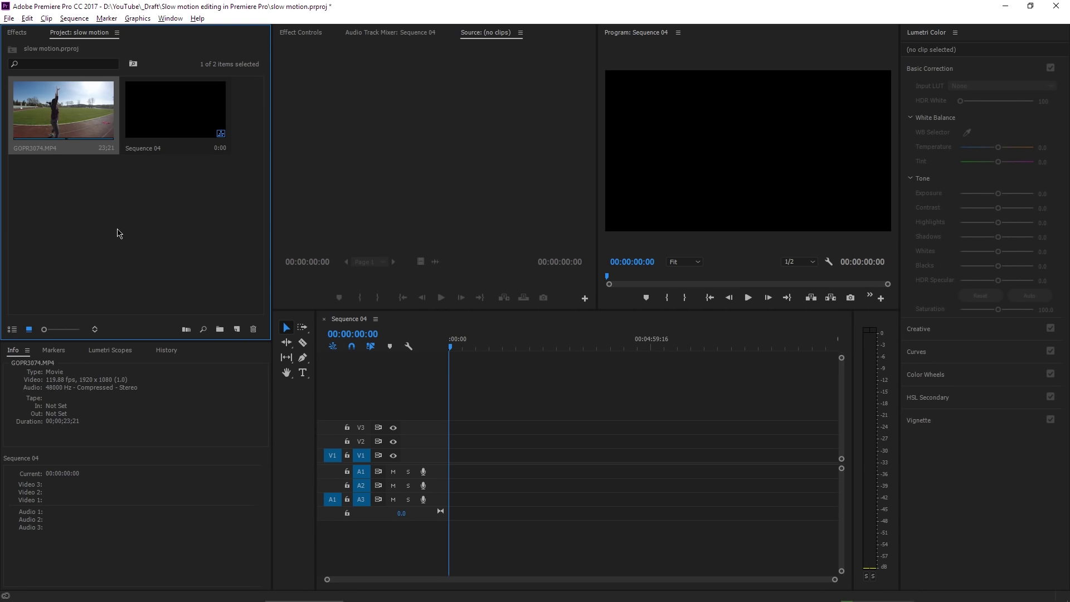
left_click_drag(33, 106, 457, 455)
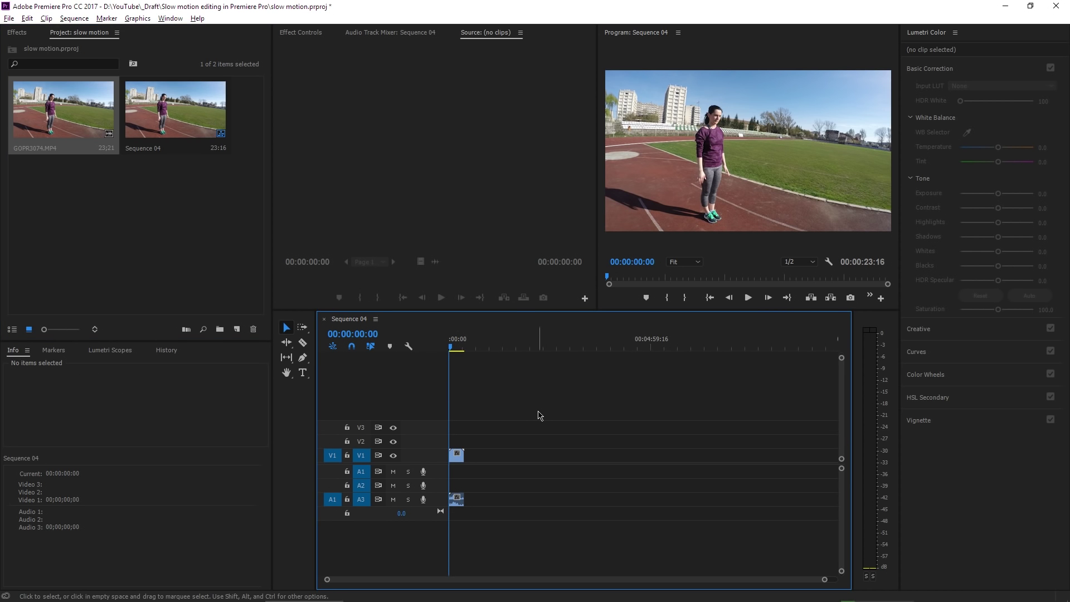
key("space")
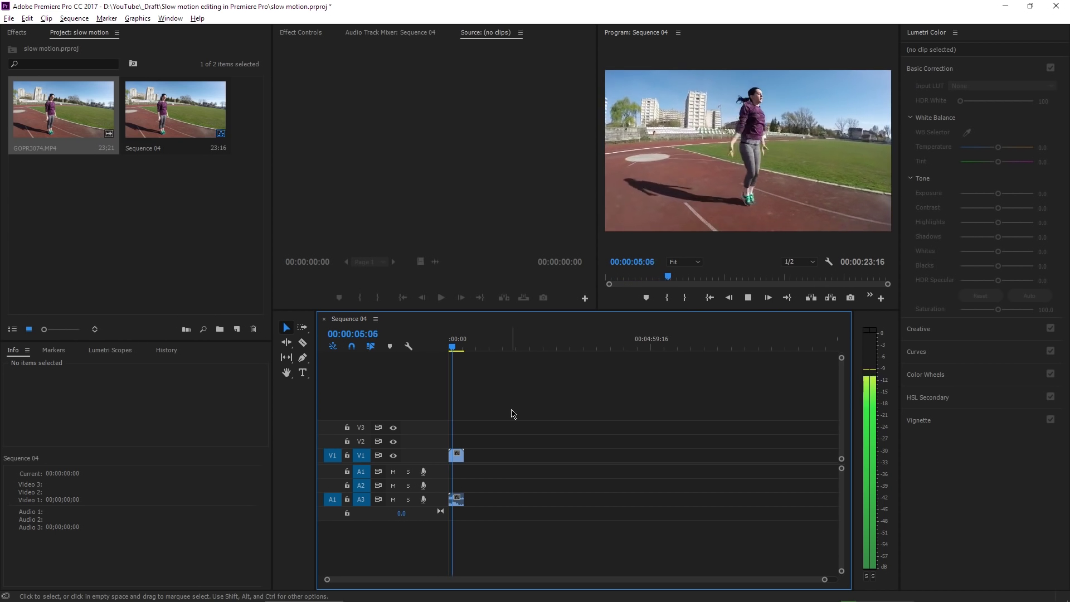
left_click(456, 455)
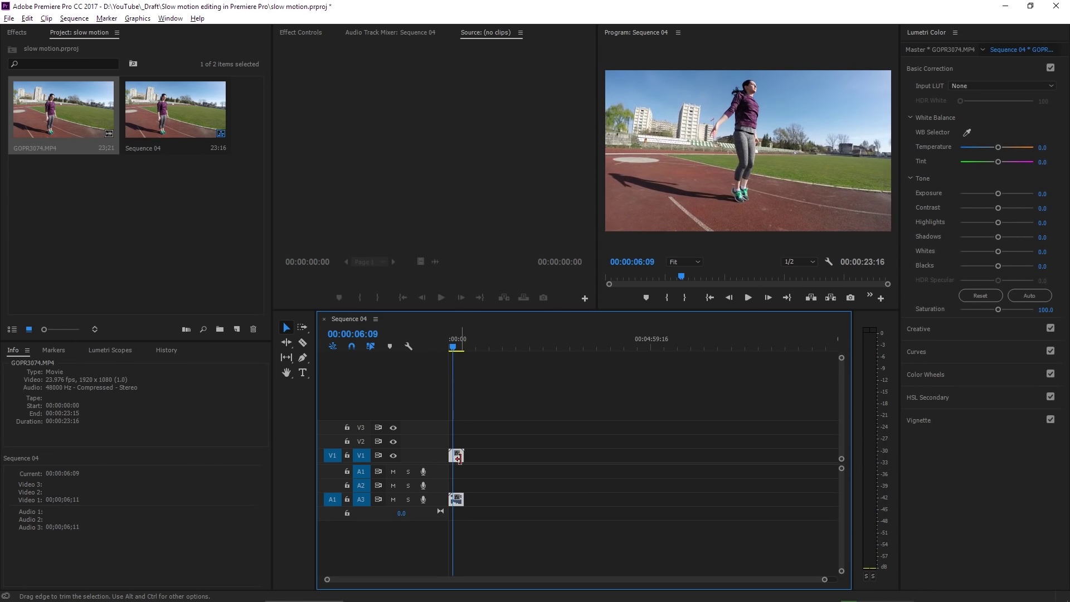
Clear Sequence 04 and reinterpret GOPR3074.MP4 with an assumed frame rate of 23.976 fps
key("Delete")
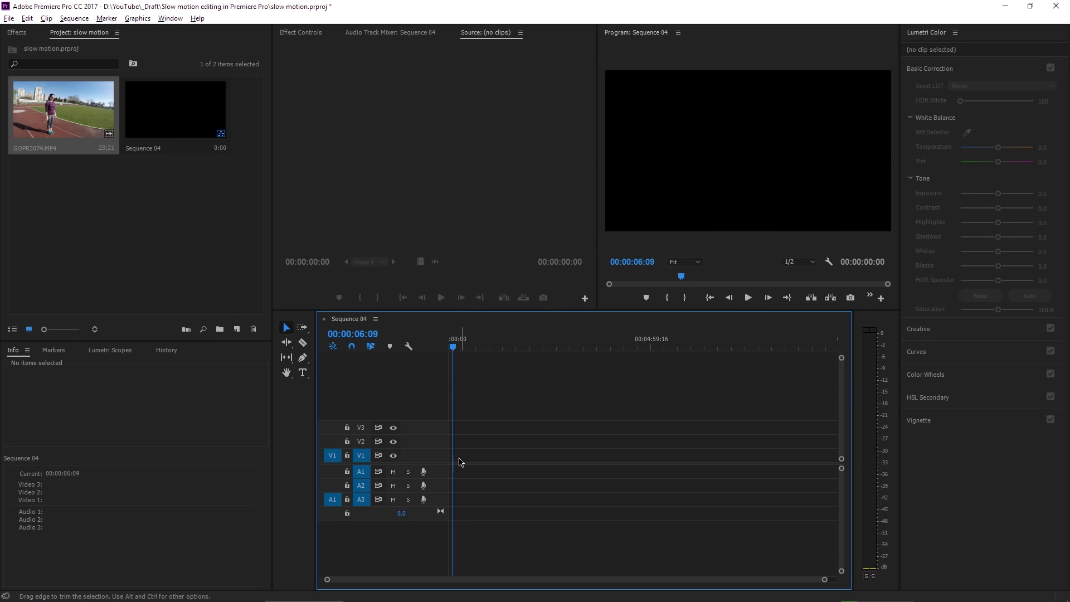
right_click(67, 114)
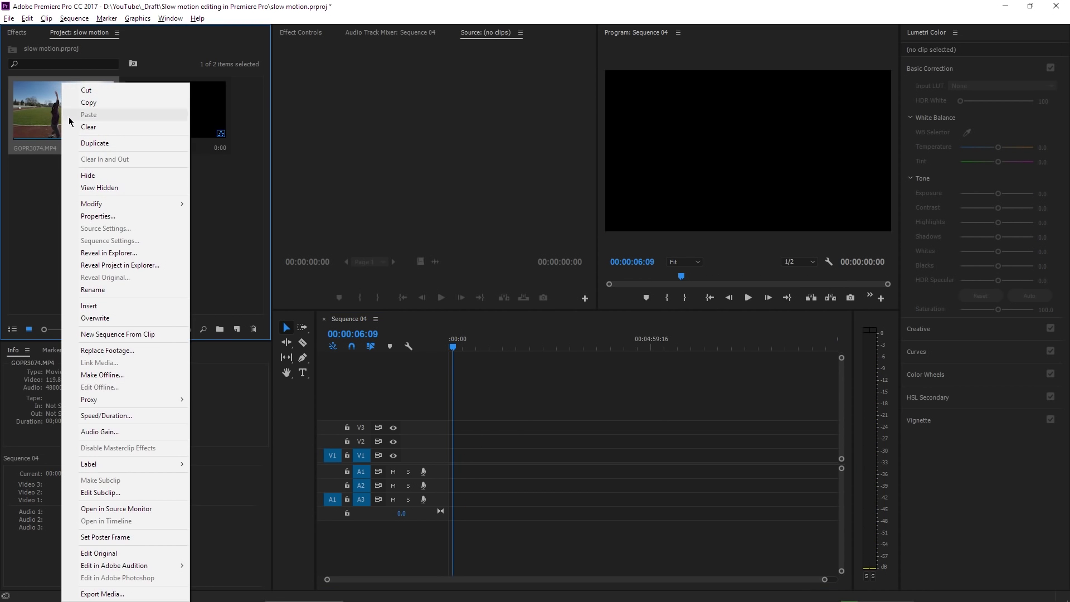
mouse_move(114, 205)
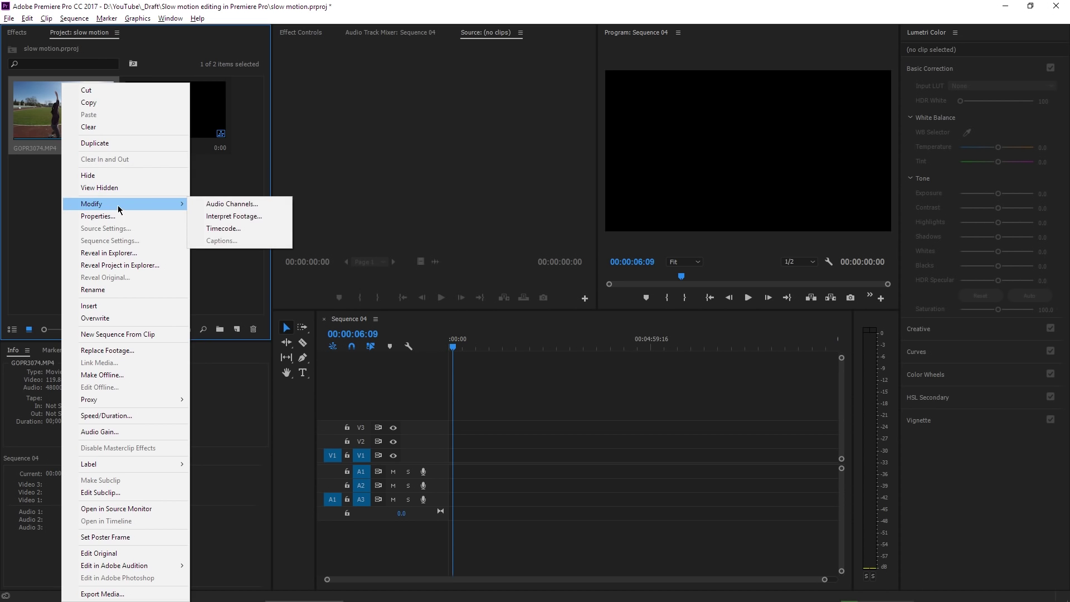
left_click(237, 221)
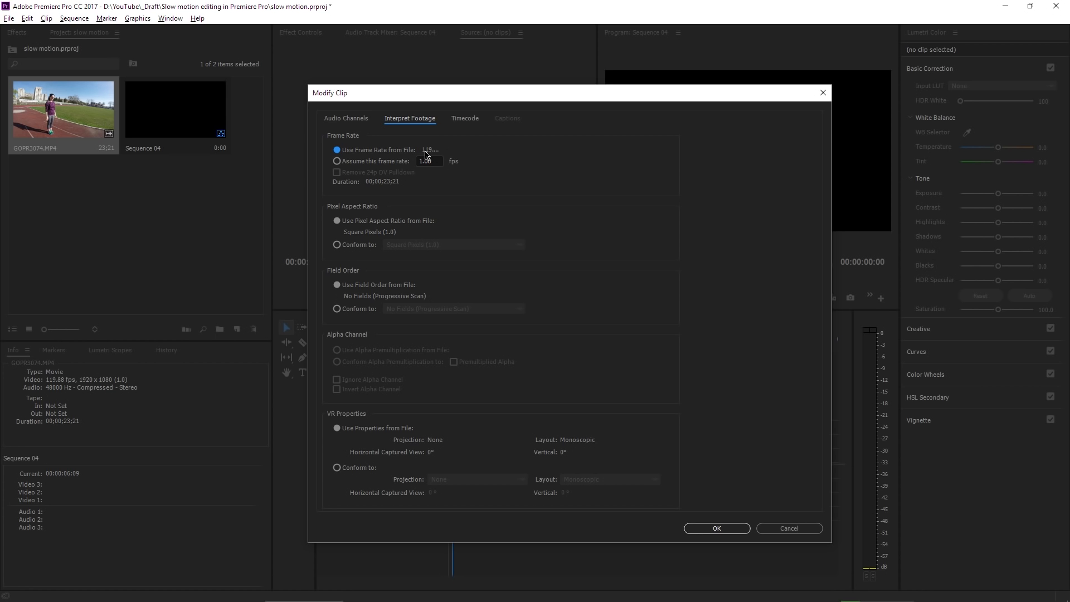
left_click(337, 162)
type("2")
left_click(706, 527)
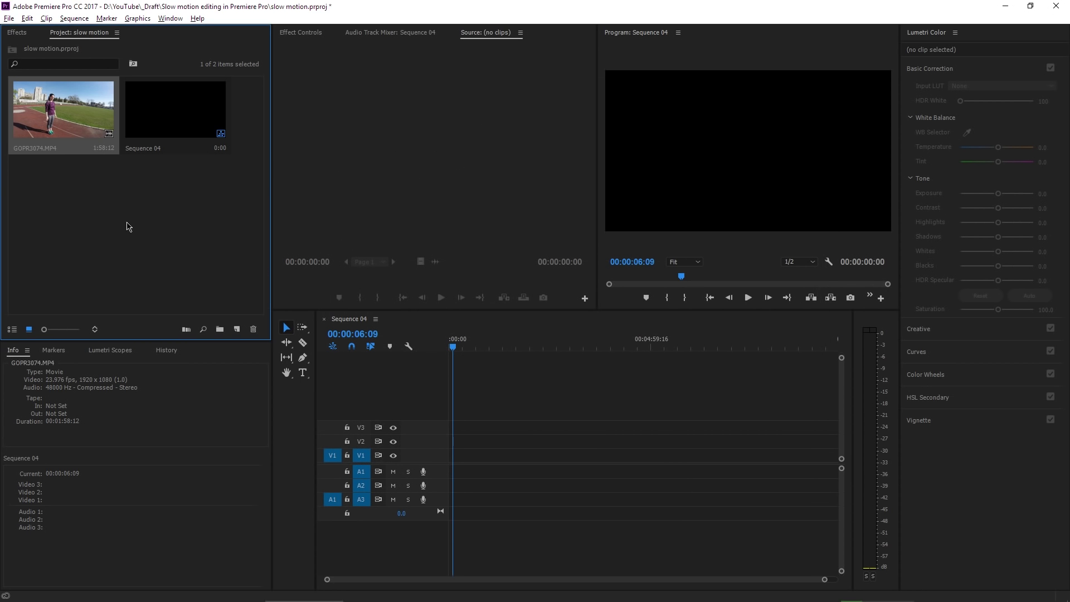
double_click(64, 118)
Mark 00:00:56:13 to 00:01:06:02 in the source clip and drop that section into Sequence 04
left_click_drag(426, 277, 414, 278)
key("space")
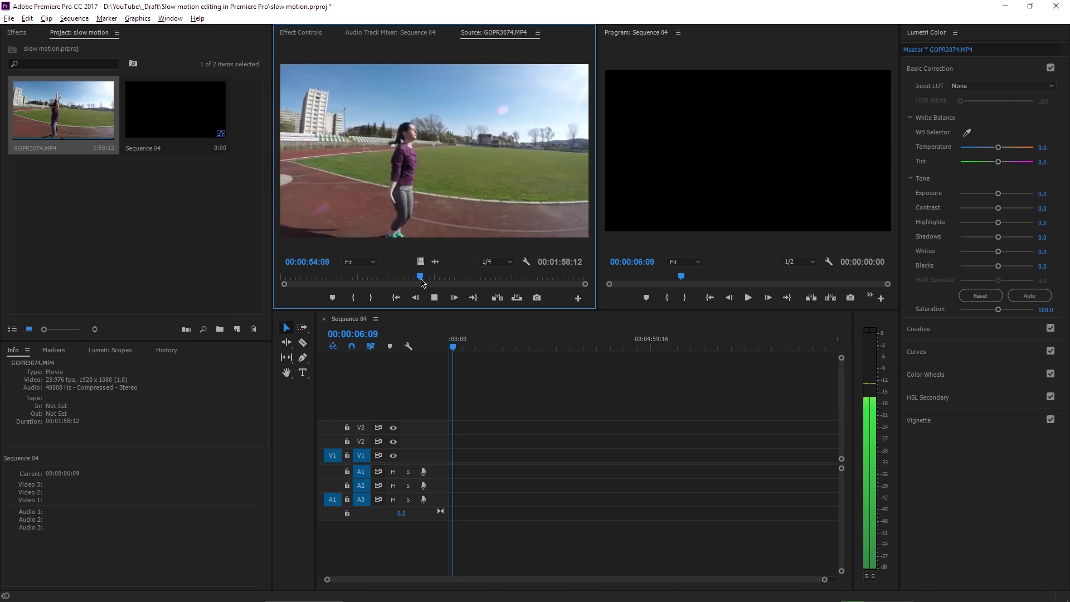
left_click(427, 279)
key("space")
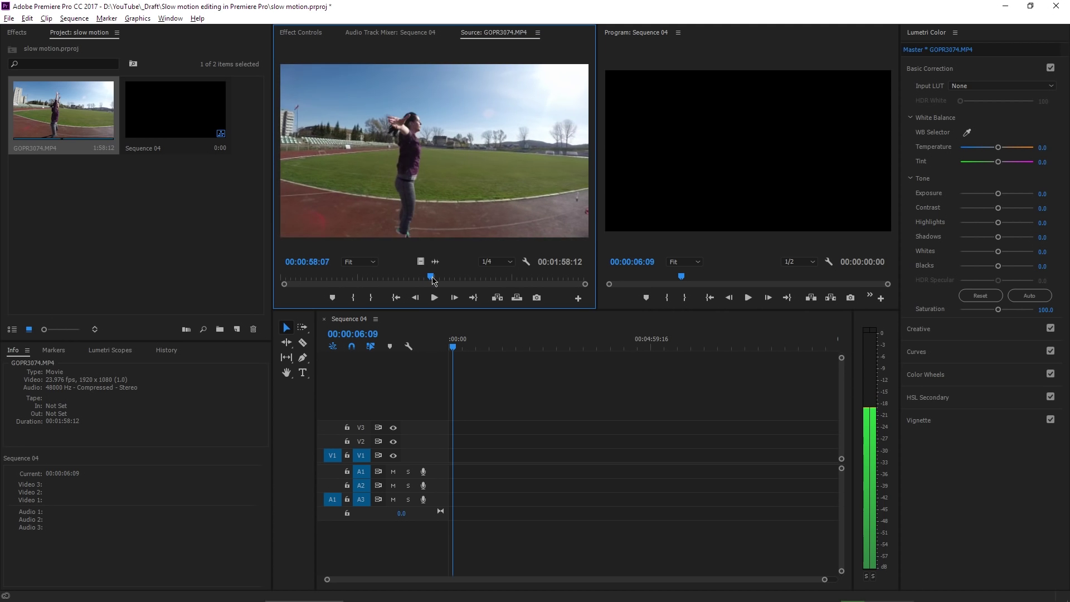
key("space")
key("i")
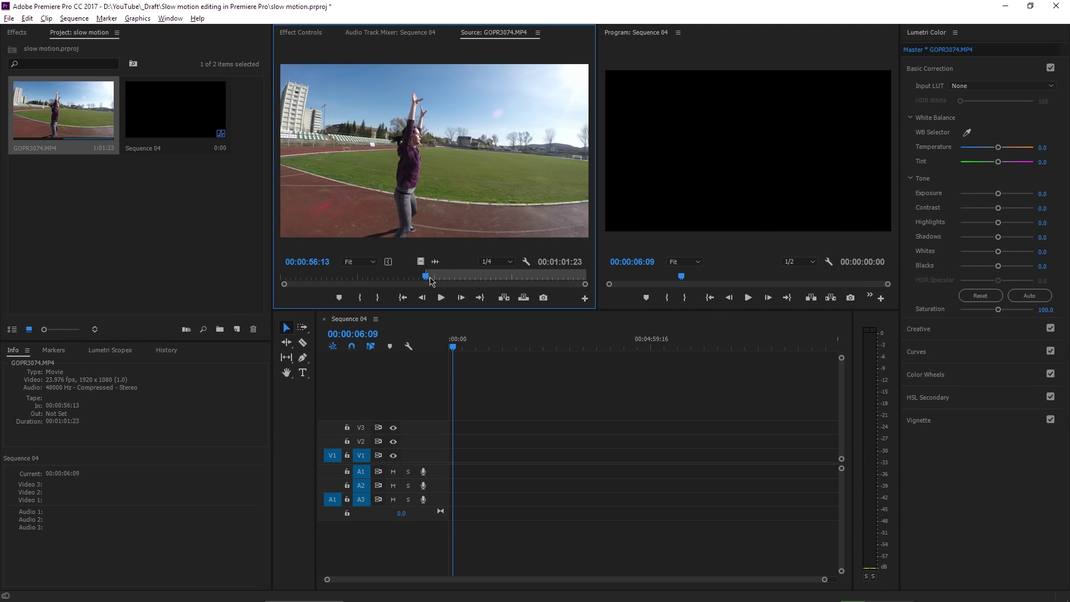
left_click_drag(430, 281, 452, 280)
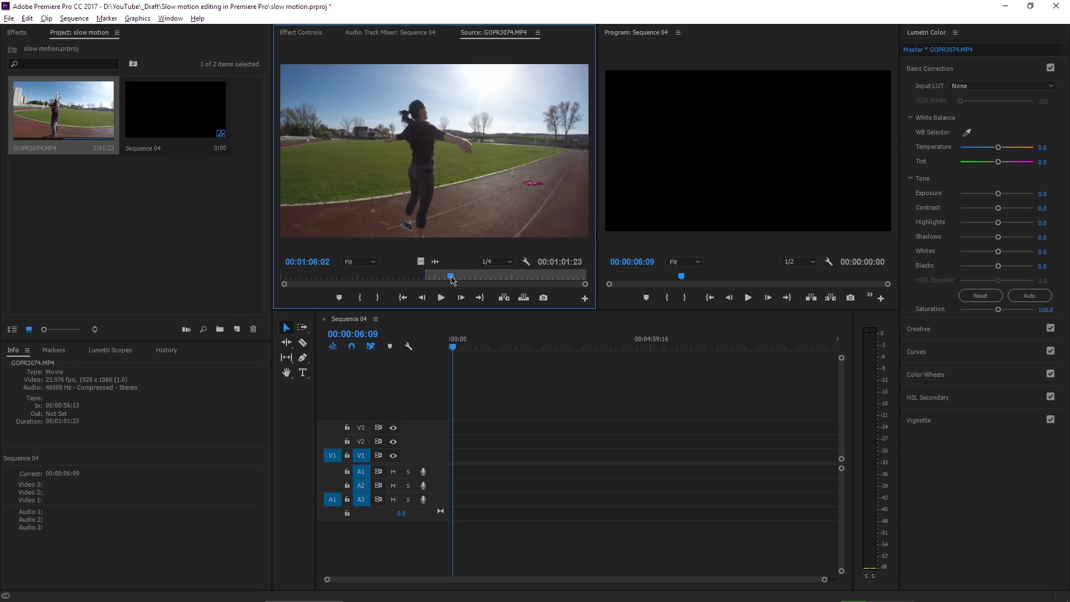
key("o")
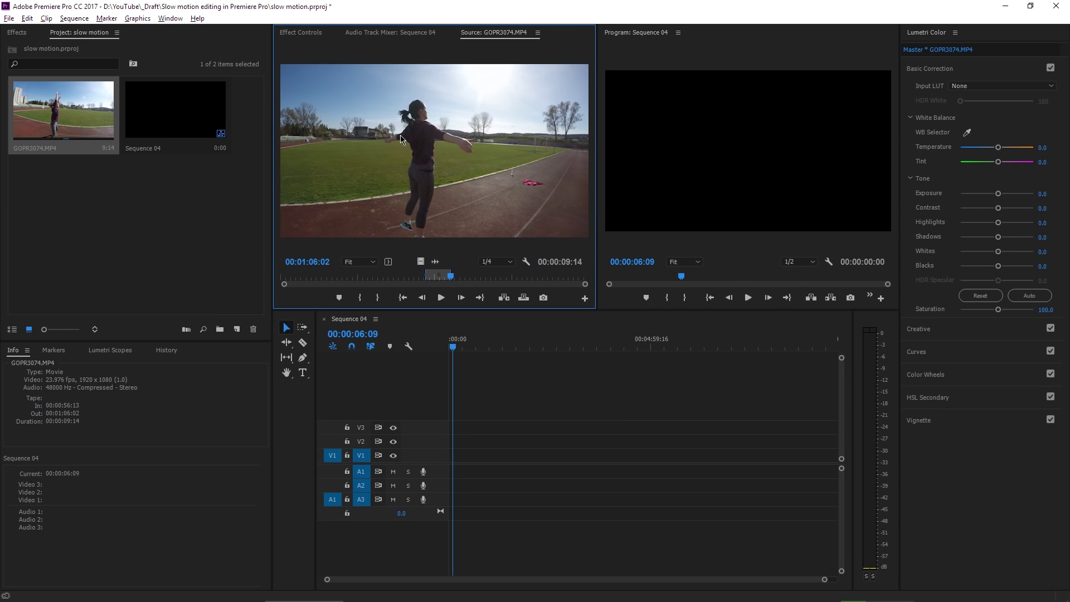
left_click_drag(394, 135, 455, 463)
Zoom in, move the slowed clip to the start of Sequence 04, and play it from the beginning
key("equal")
key("equal")
key("equal")
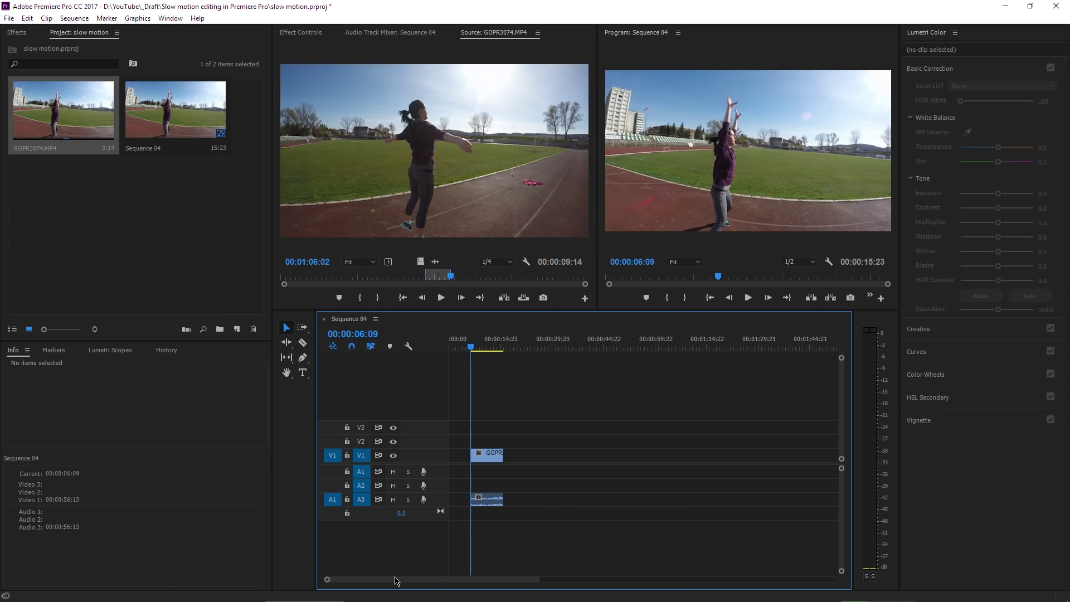
left_click_drag(495, 456, 473, 456)
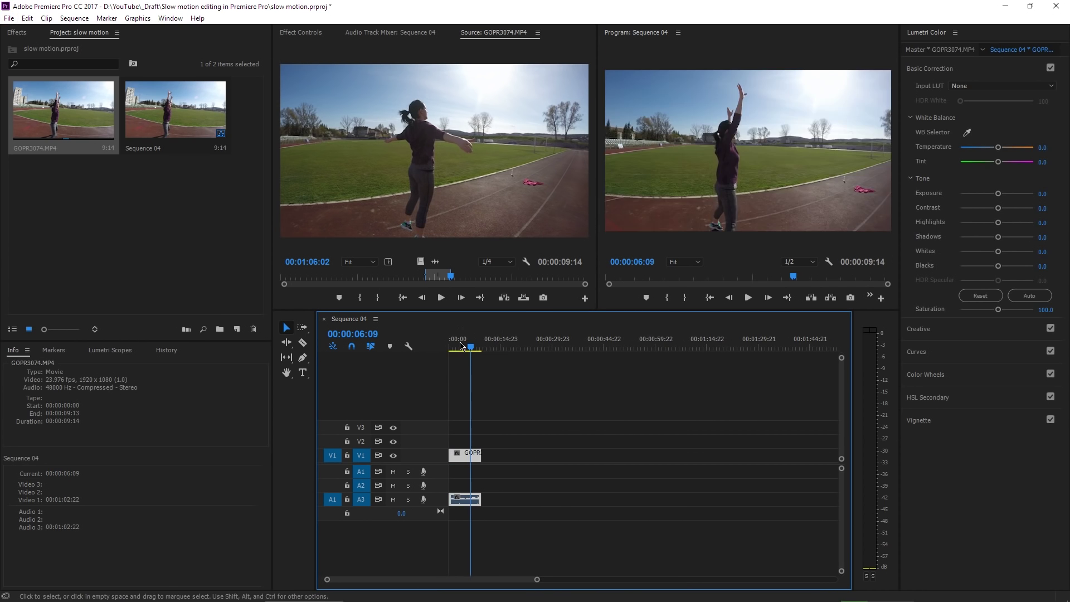
key("Home")
key("space")
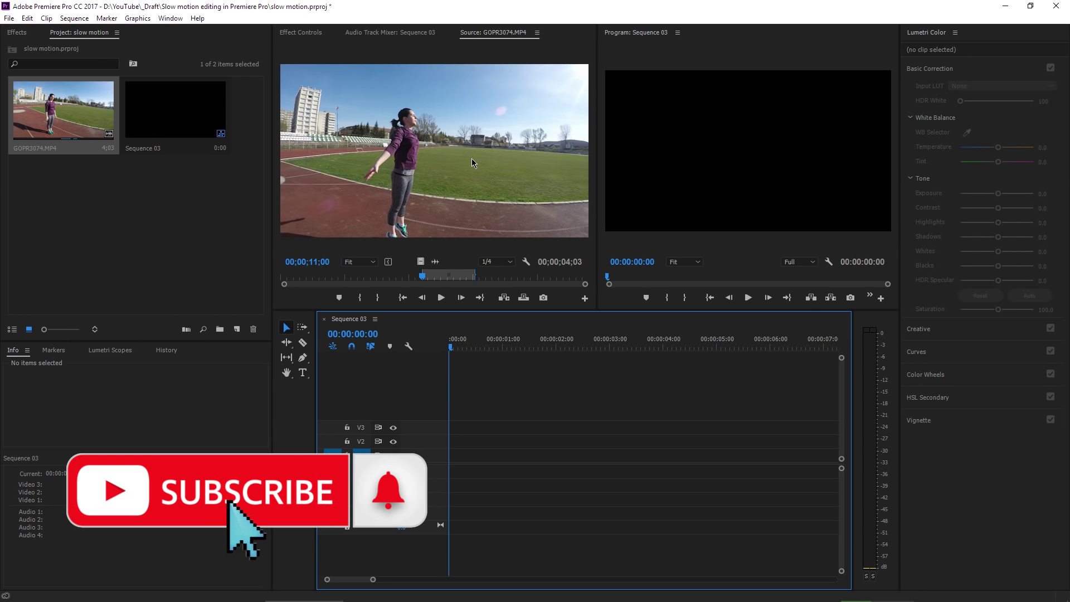
left_click(201, 106)
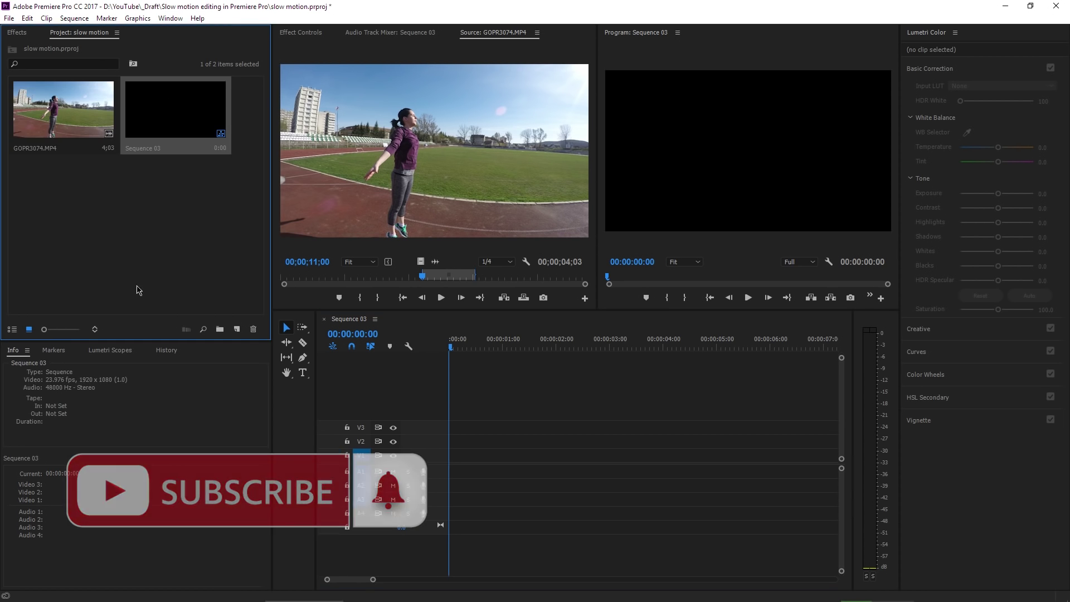
left_click(67, 119)
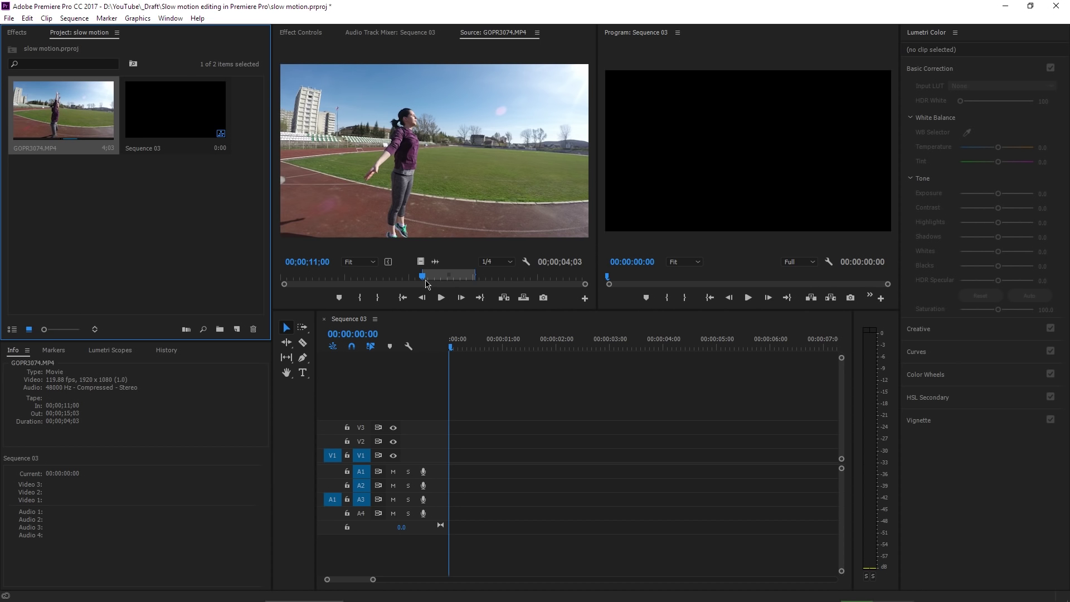
left_click_drag(395, 160, 454, 454)
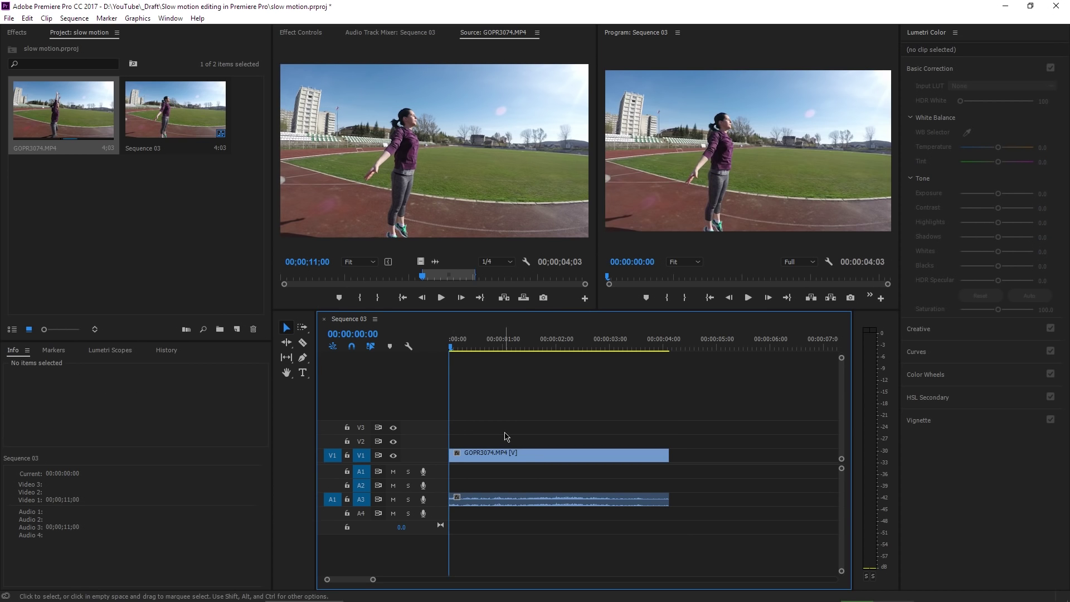
Set the Sequence 03 clip's Speed/Duration to 20% speed
left_click(534, 457)
right_click(534, 456)
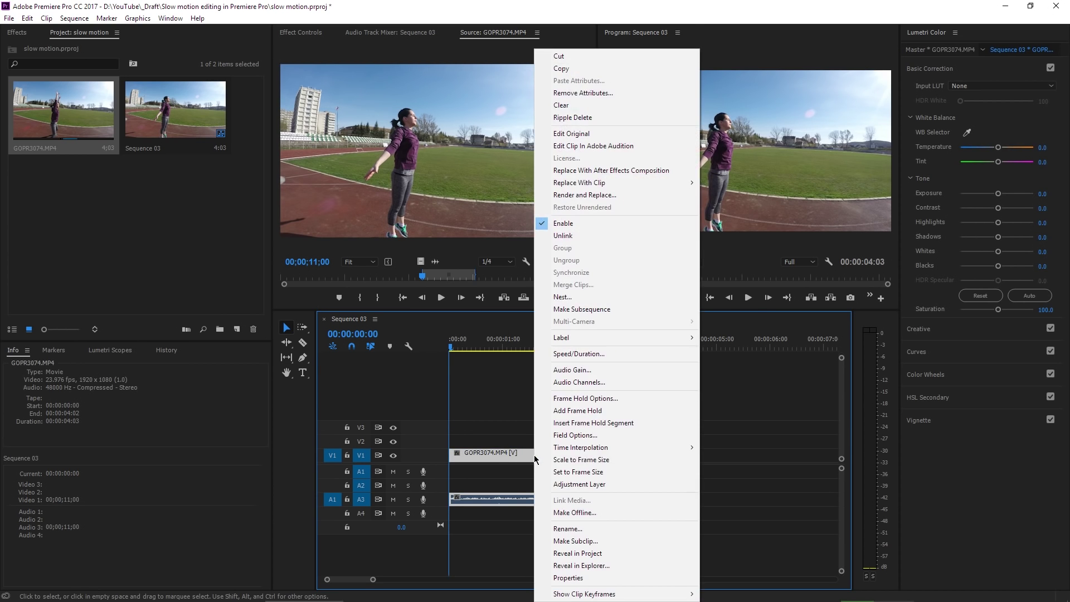
left_click(611, 357)
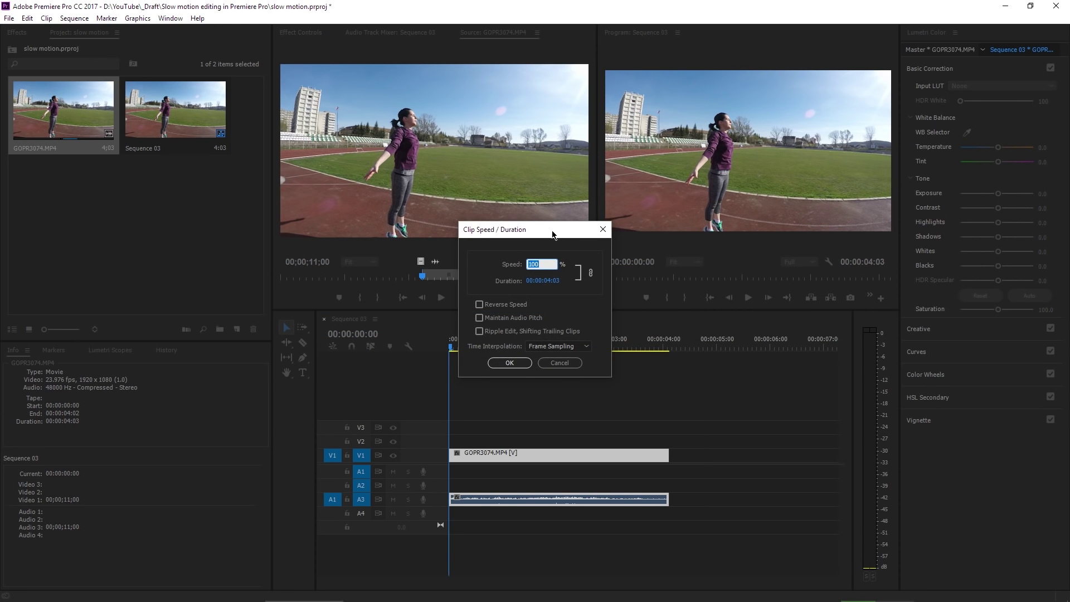
left_click_drag(551, 236, 555, 419)
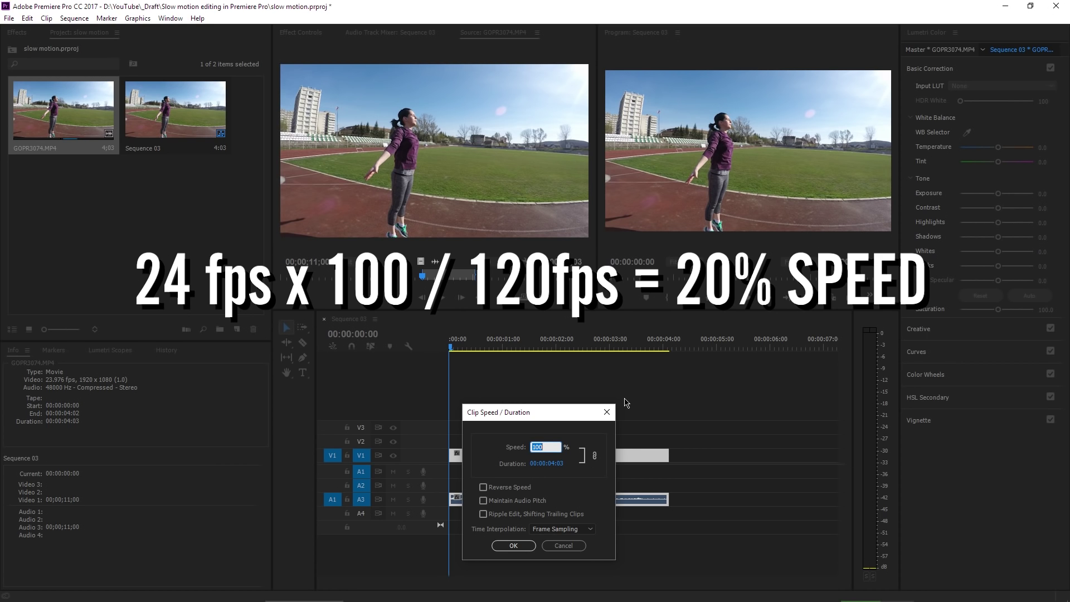
left_click(513, 545)
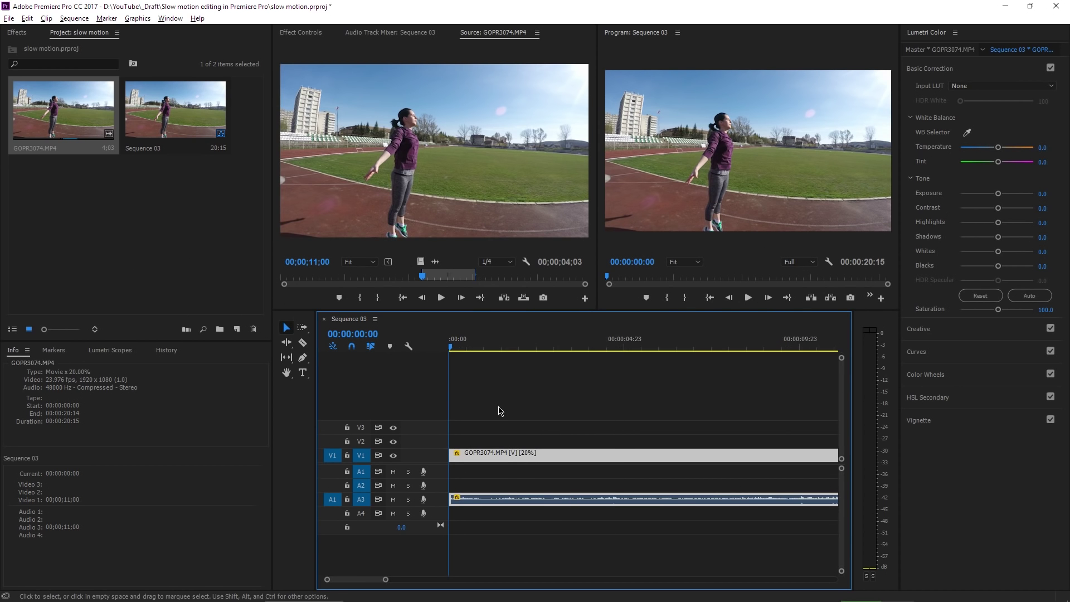
Fit the stretched 20% slow-motion sequence in view and play it through
key("backslash")
key("space")
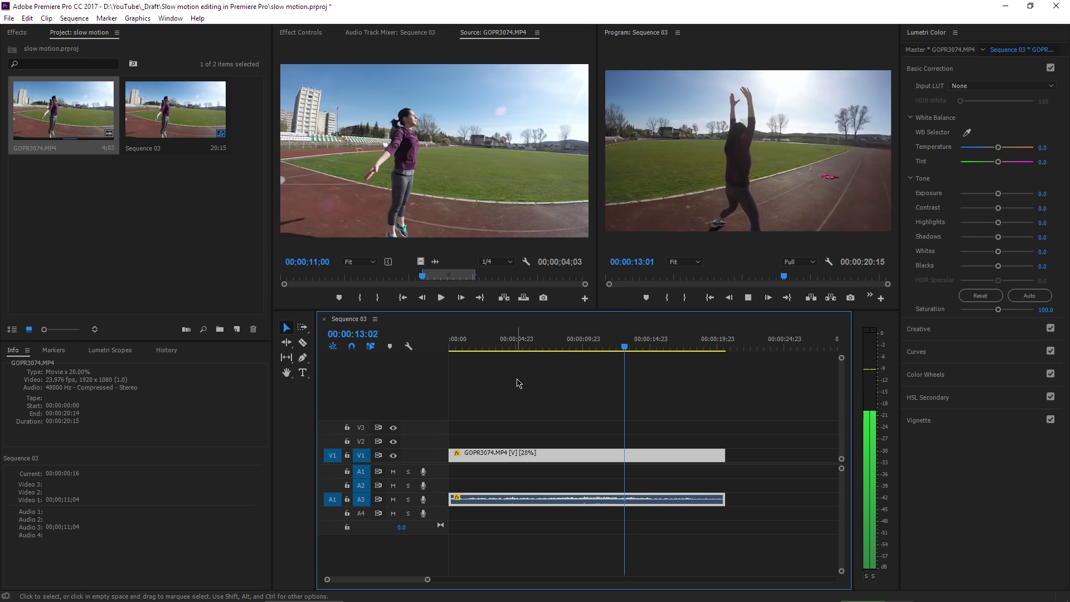
key("space")
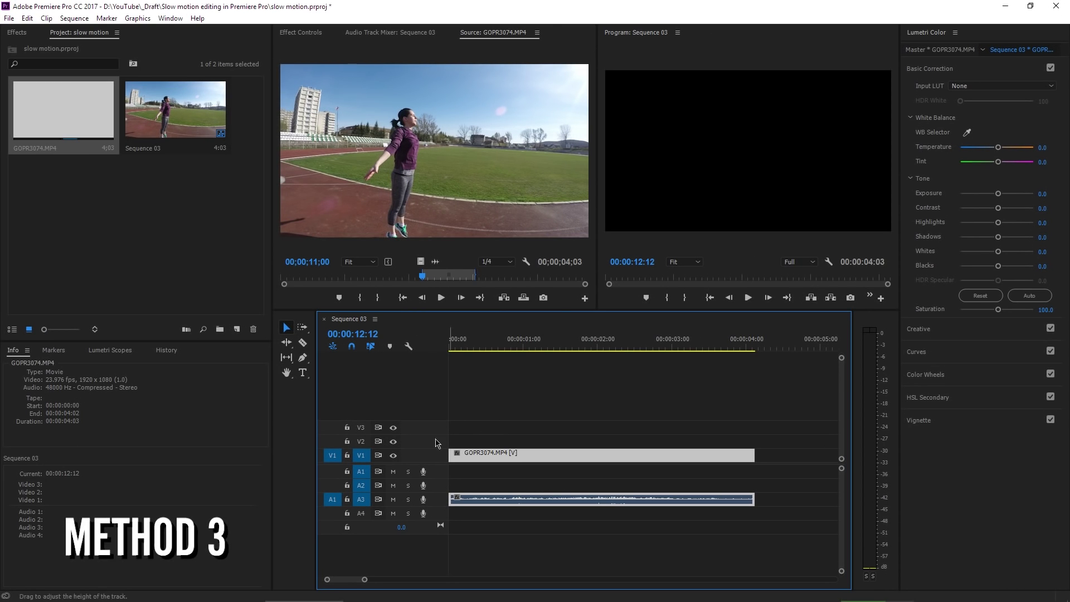
Enlarge the V1 track and display the clip's Time Remapping > Speed line
left_click_drag(426, 449, 426, 397)
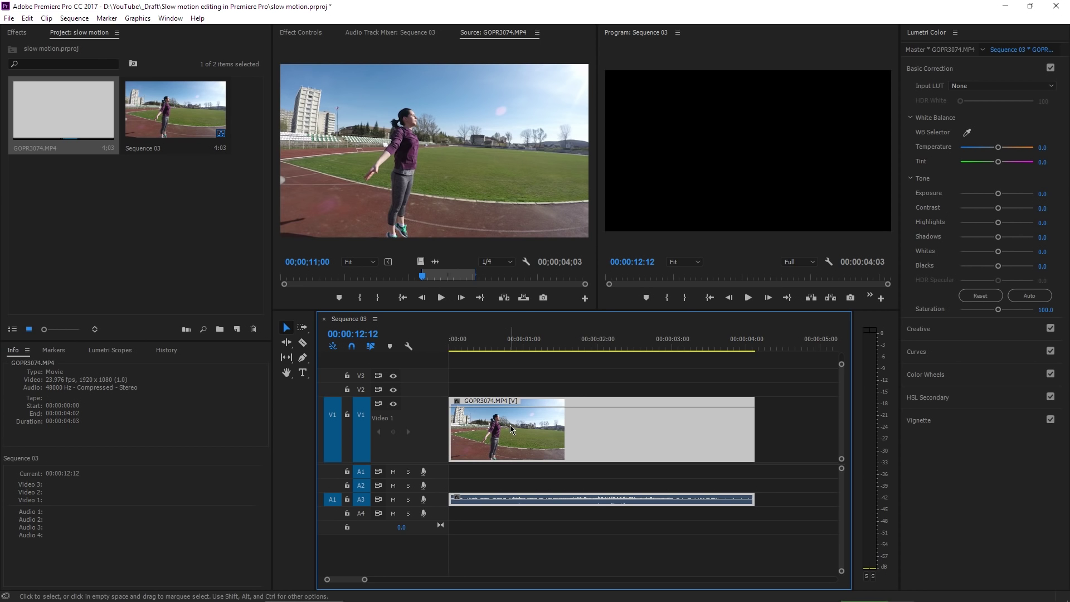
left_click(456, 401)
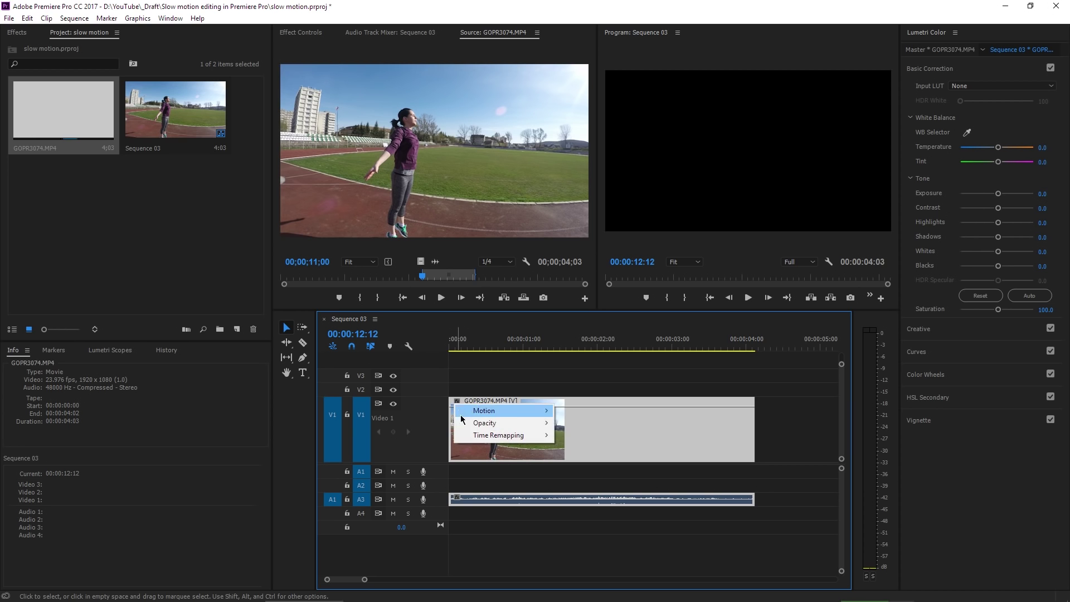
mouse_move(470, 438)
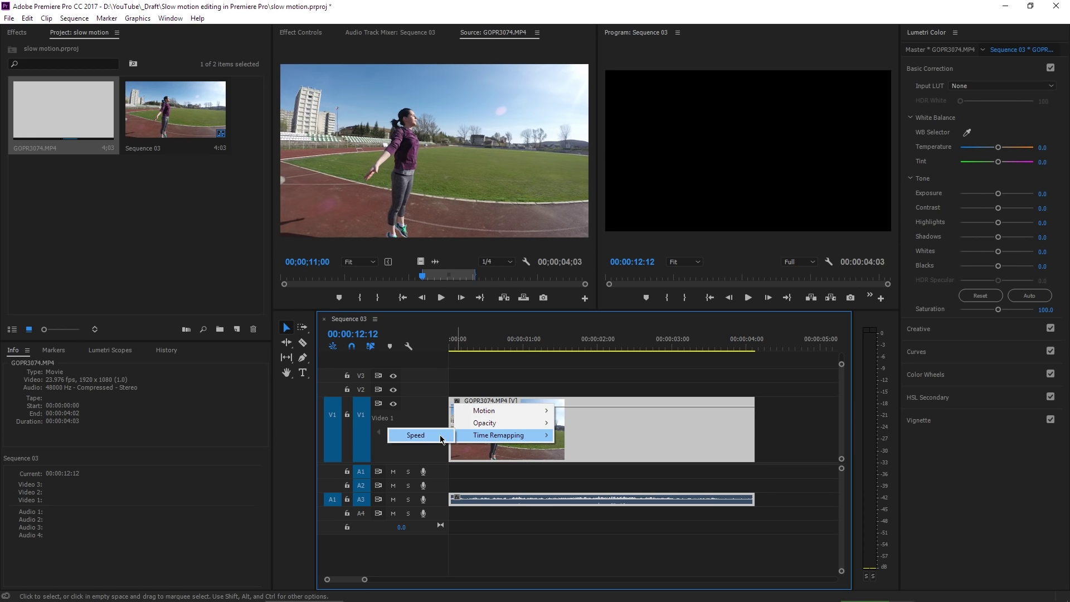
left_click(416, 435)
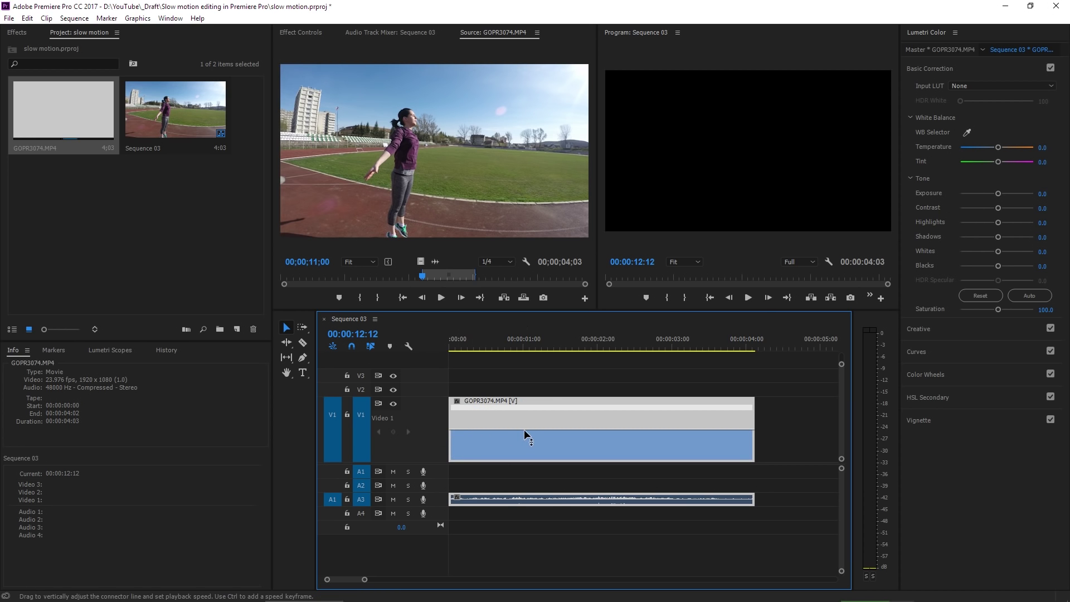
mouse_move(530, 430)
Add speed keyframes near 00:00:01:04 and 00:00:02:04, then drag the section between them down to 37%
left_click(539, 348)
left_click_drag(539, 350, 538, 351)
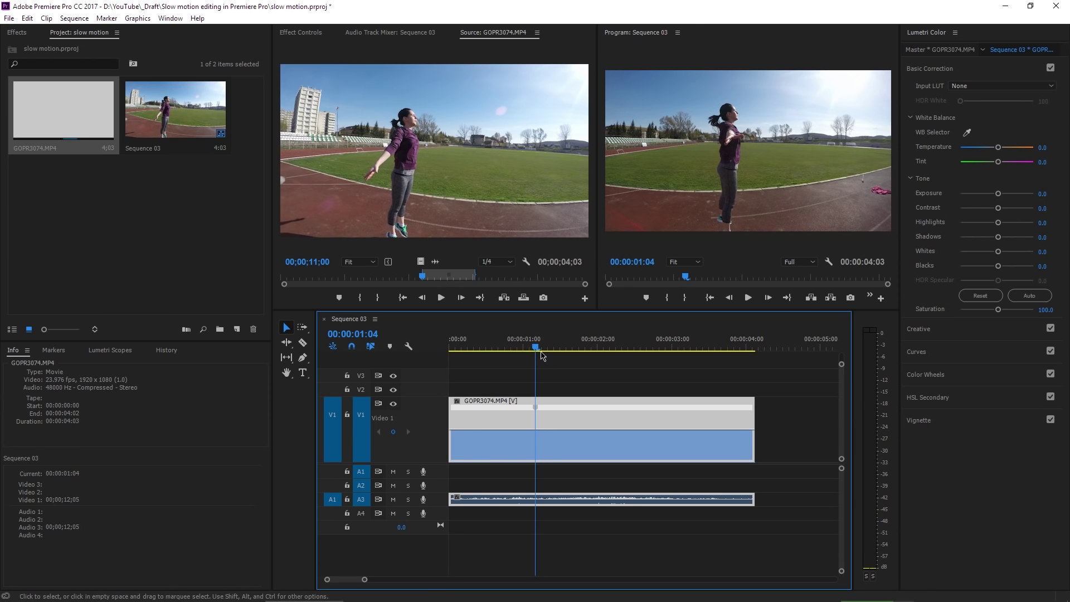
left_click_drag(538, 350, 612, 360)
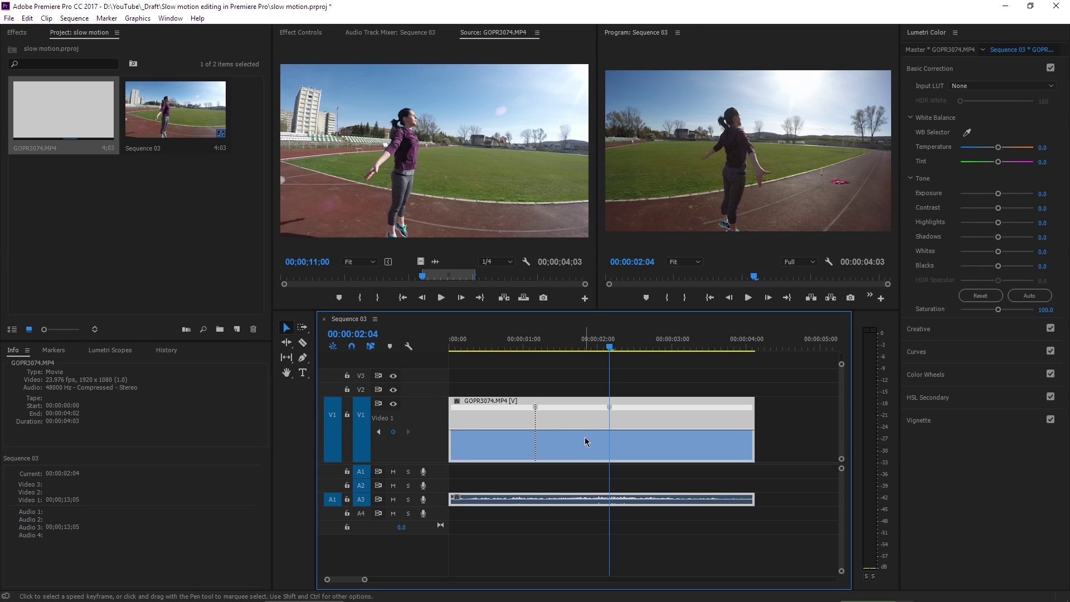
left_click_drag(573, 429, 573, 478)
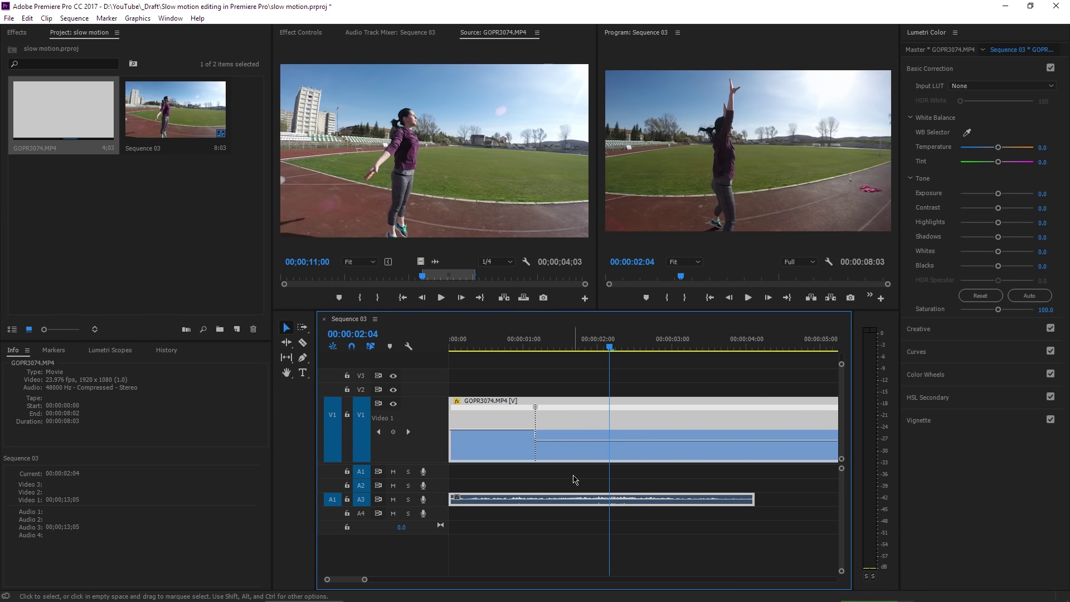
key("minus")
key("minus")
key("minus")
left_click(481, 348)
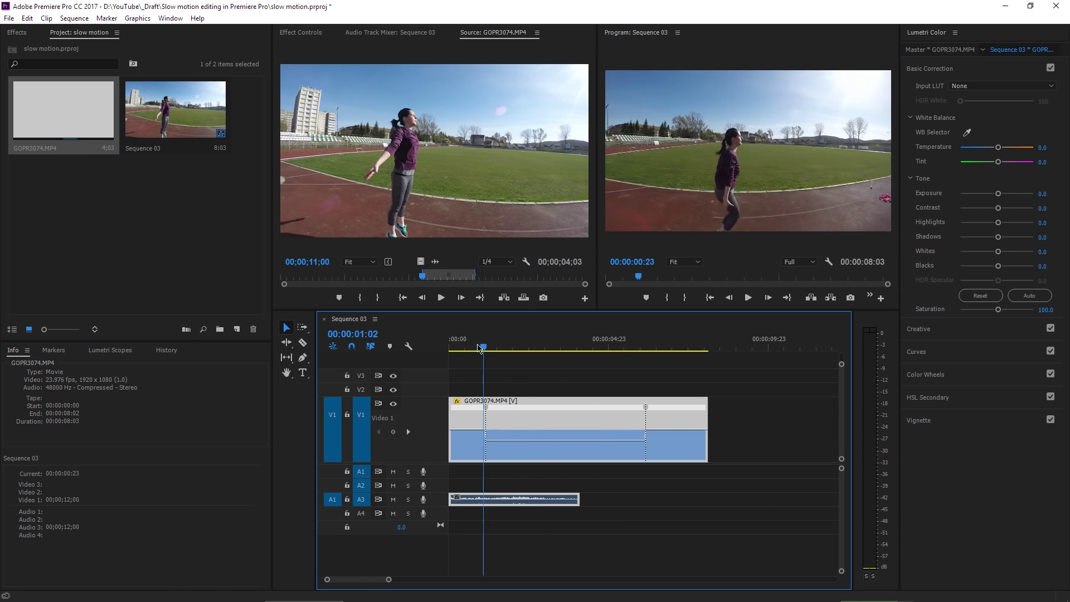
key("space")
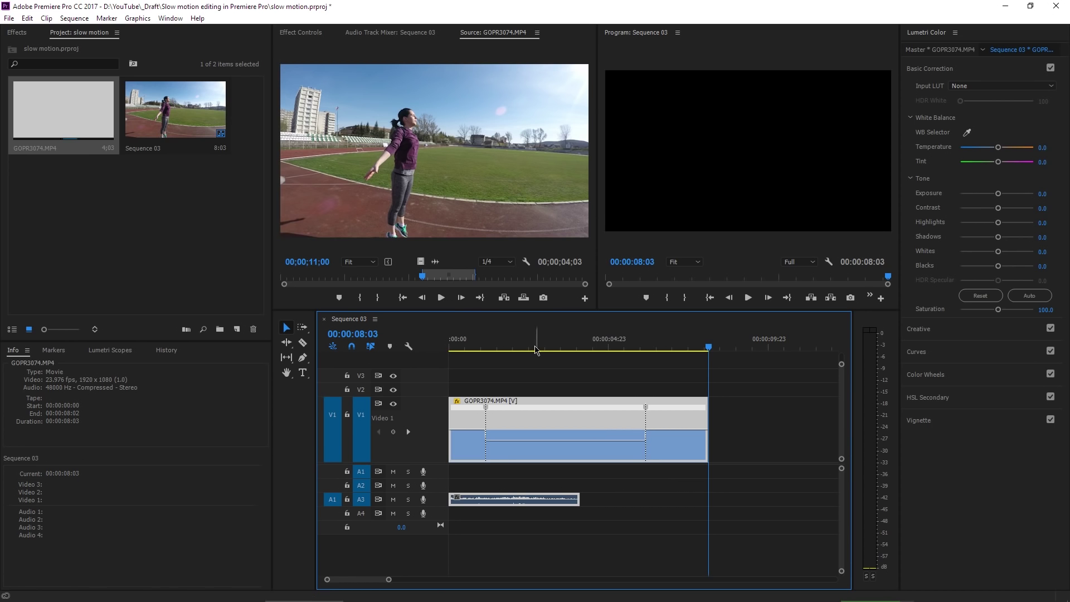
Split both speed keyframes into gradual ramps so the clip runs 6:15, then play it
left_click_drag(488, 410, 491, 410)
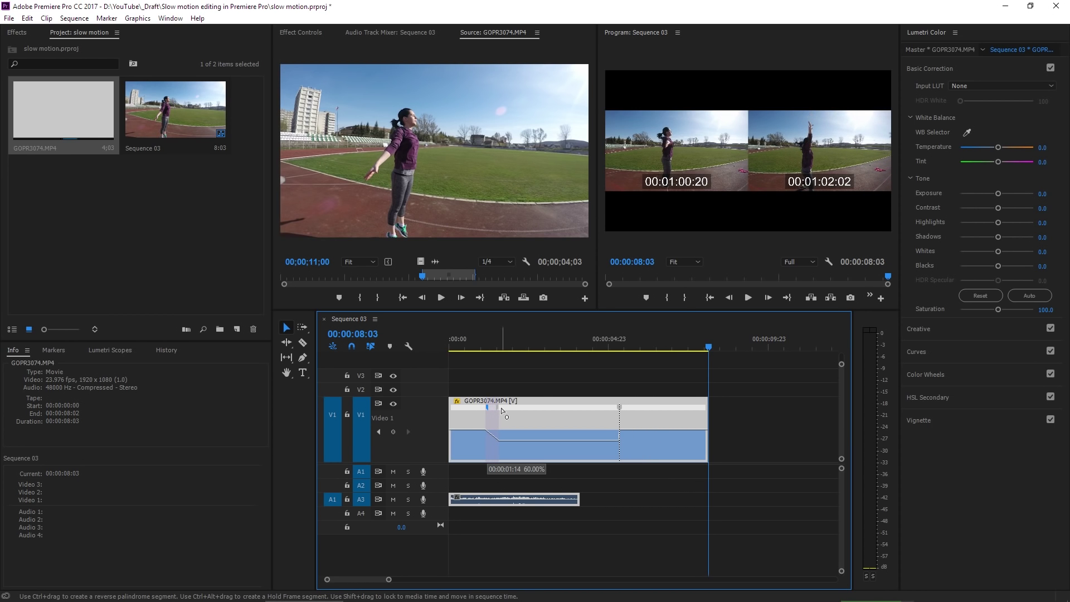
left_click_drag(502, 411, 501, 411)
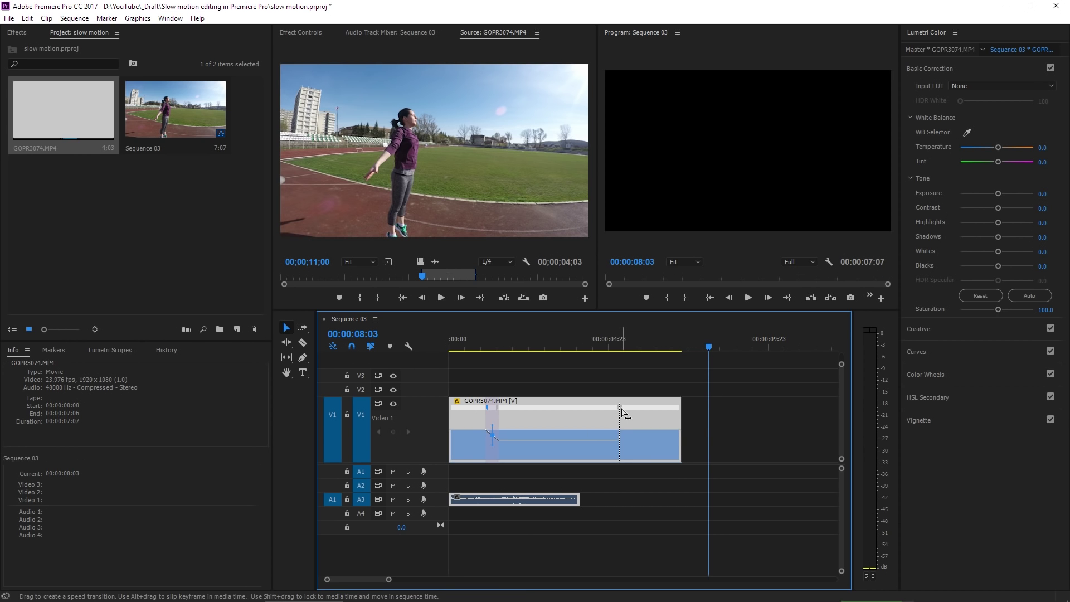
left_click_drag(619, 412, 590, 412)
left_click(450, 347)
key("space")
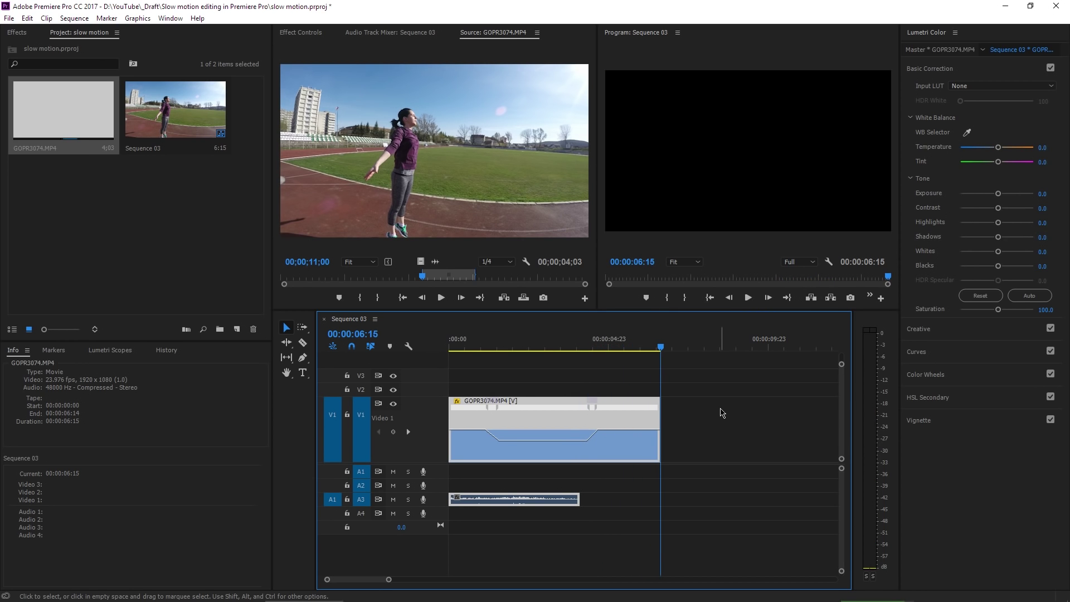
Export with H.264 format and HD 1080p 23.976 preset, previewing around 2:16
key("ctrl+m")
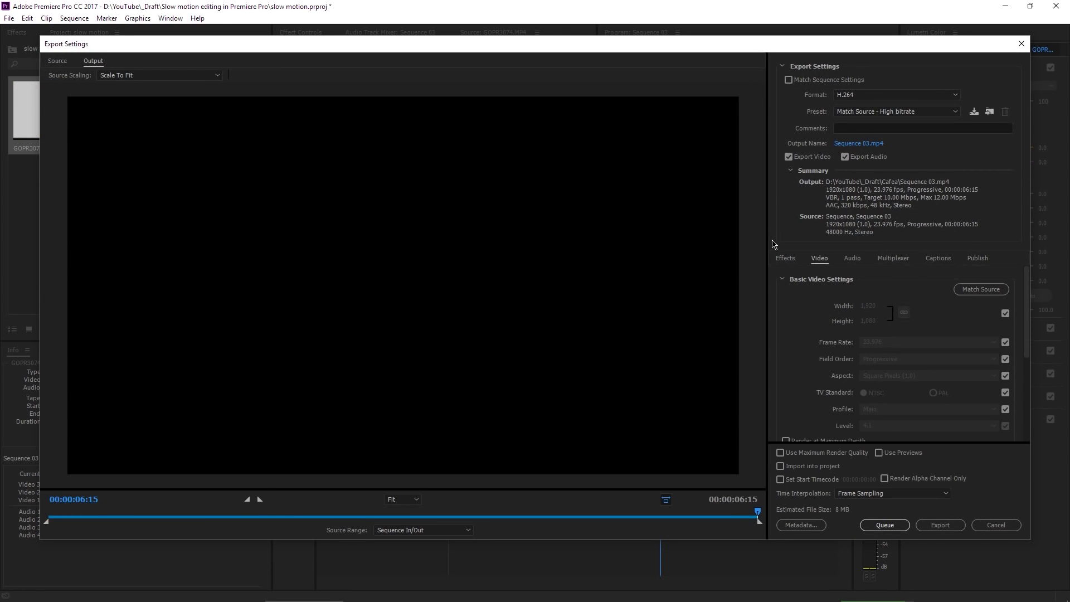
left_click(872, 99)
left_click(871, 96)
left_click(869, 111)
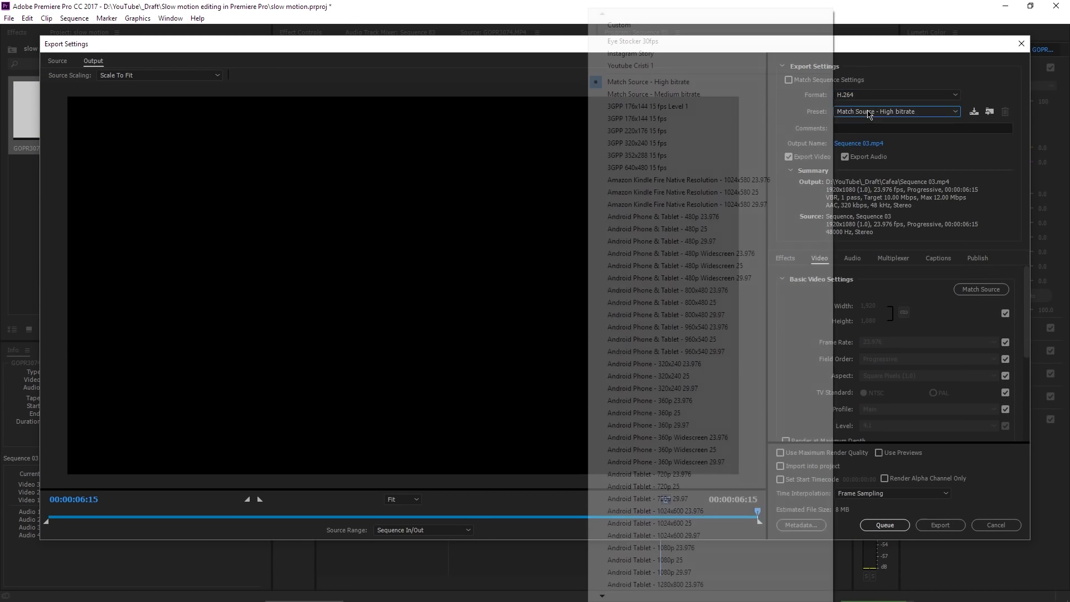
key("End")
key("Up")
key("Up")
key("Up")
key("Up")
key("Up")
key("Up")
key("Up")
key("Up")
key("Up")
key("Up")
key("Up")
key("Up")
key("Up")
key("Up")
key("Up")
key("Up")
key("Up")
key("Up")
key("Up")
key("Up")
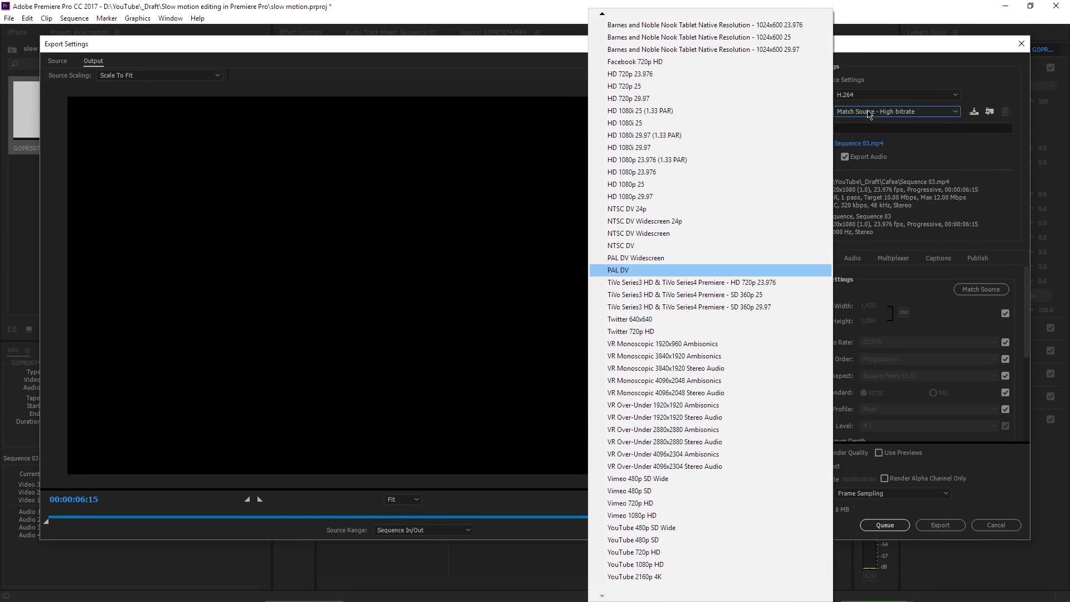
key("Up")
key("Up")
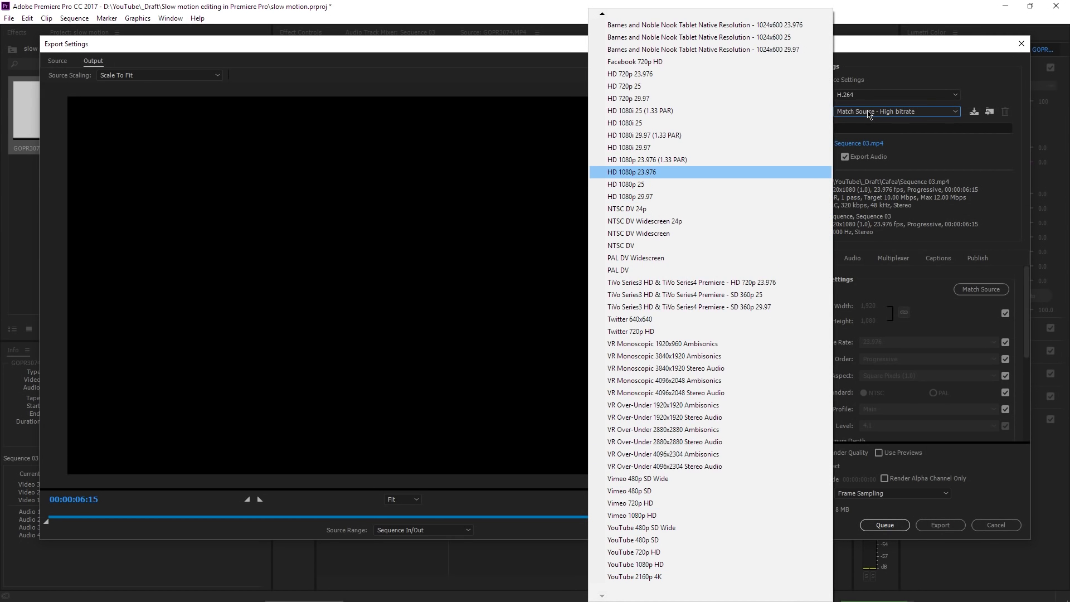
key("Return")
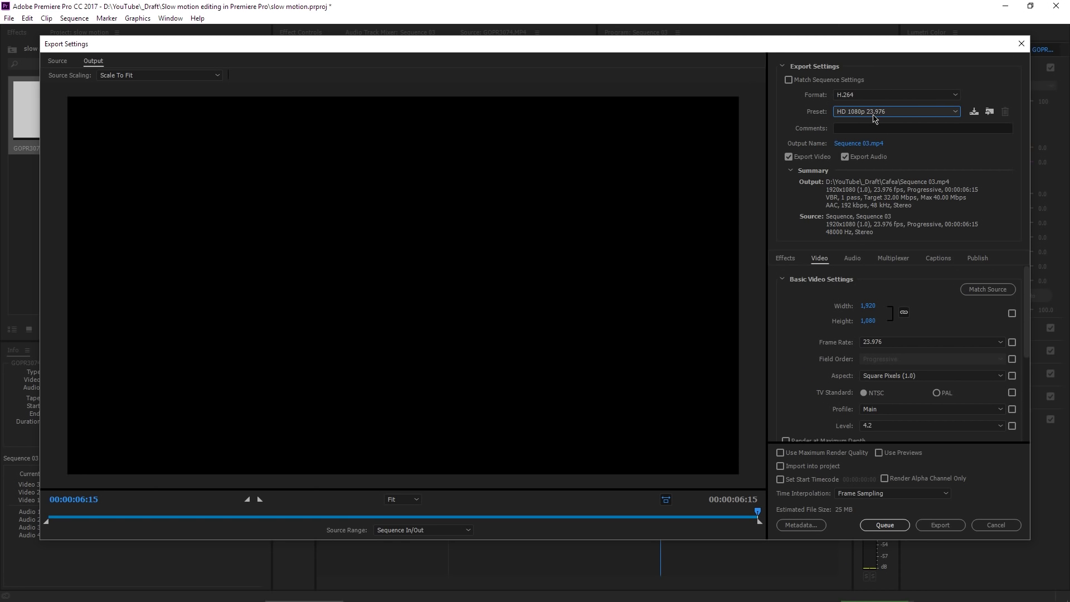
left_click_drag(341, 515, 335, 515)
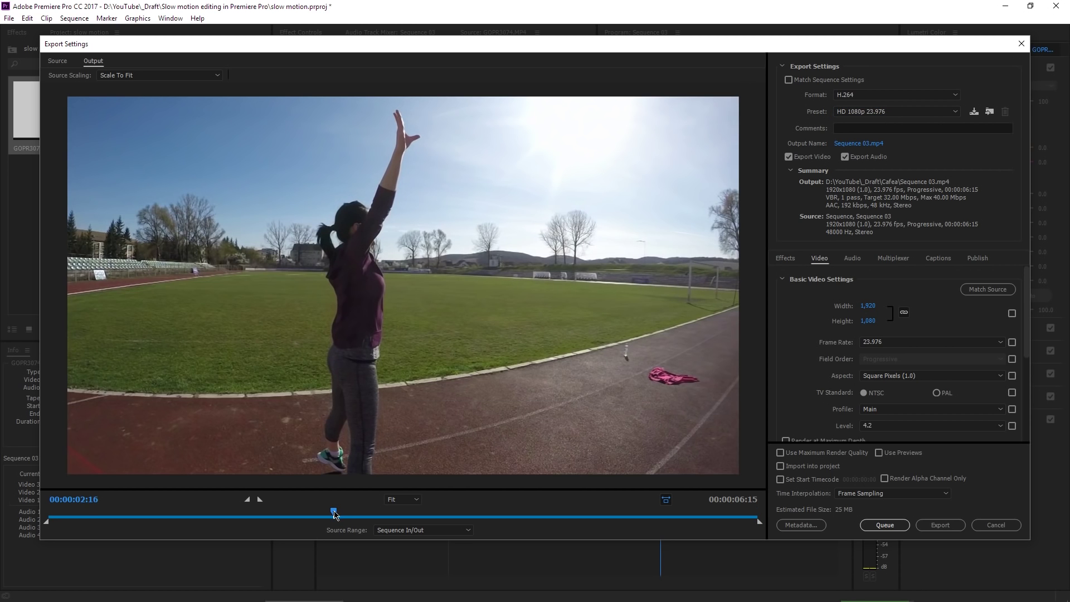